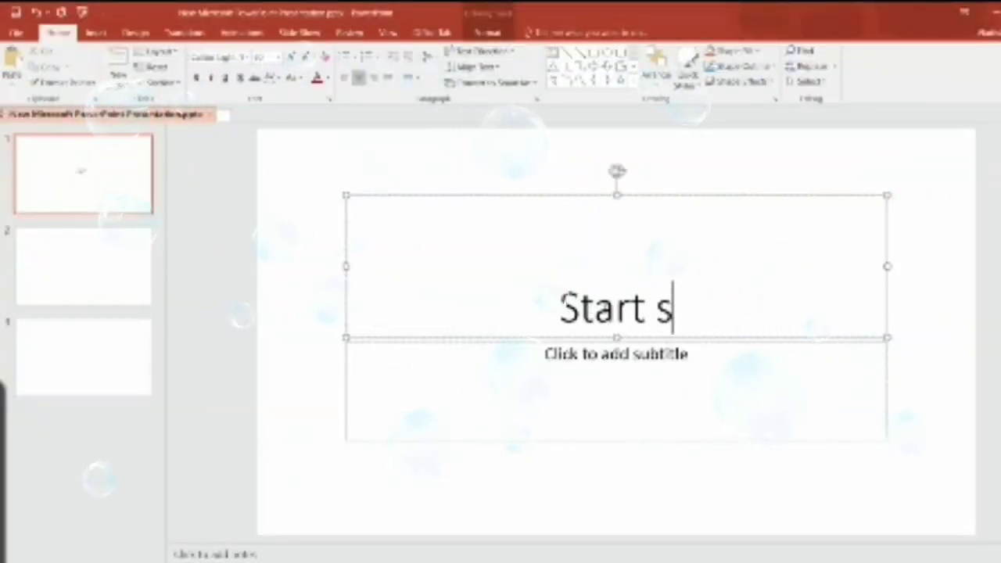
# Title the third slide 'End slide', leaving the second slide blank
pyautogui.click(109, 247)
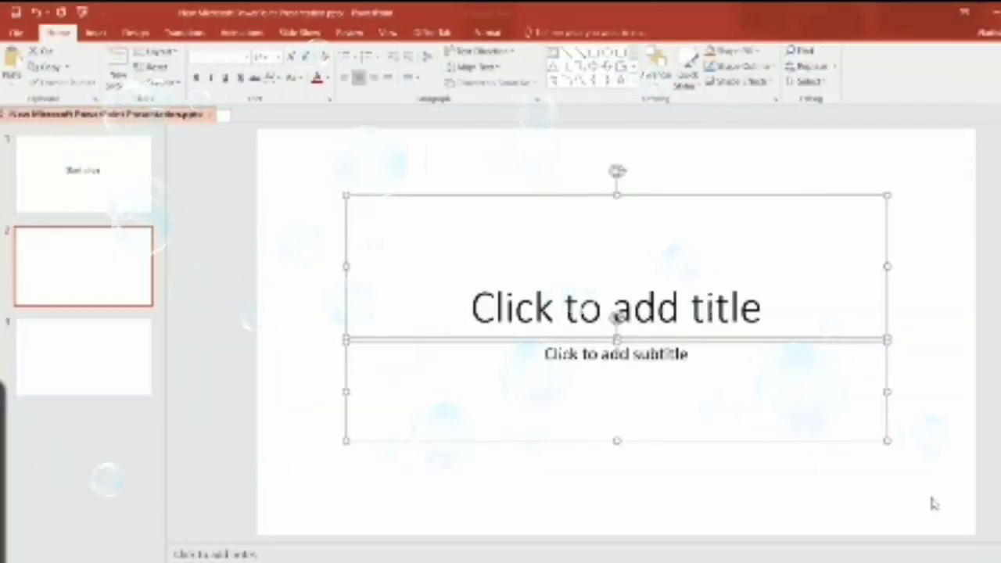
pyautogui.click(78, 346)
pyautogui.click(546, 326)
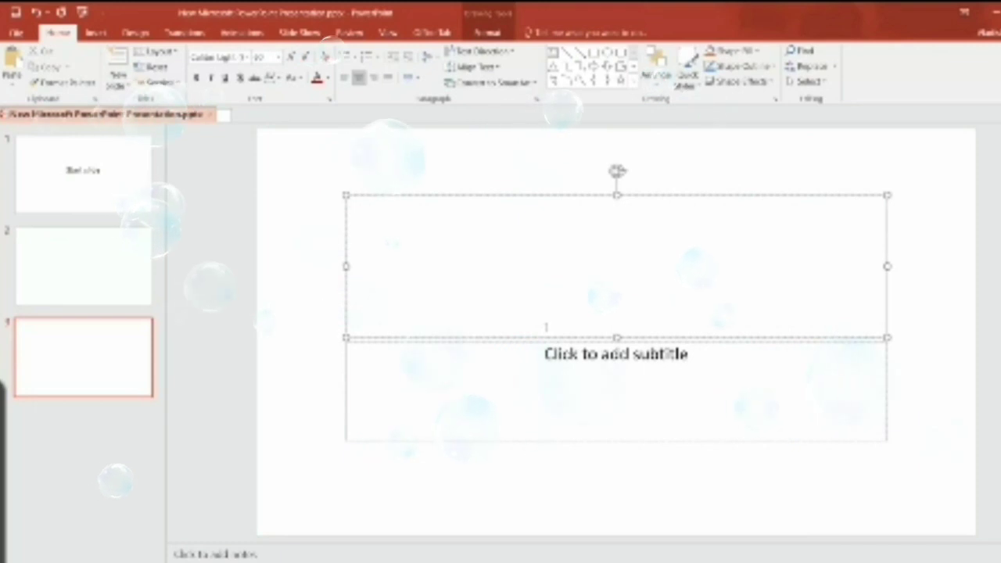
pyautogui.write('End slide')
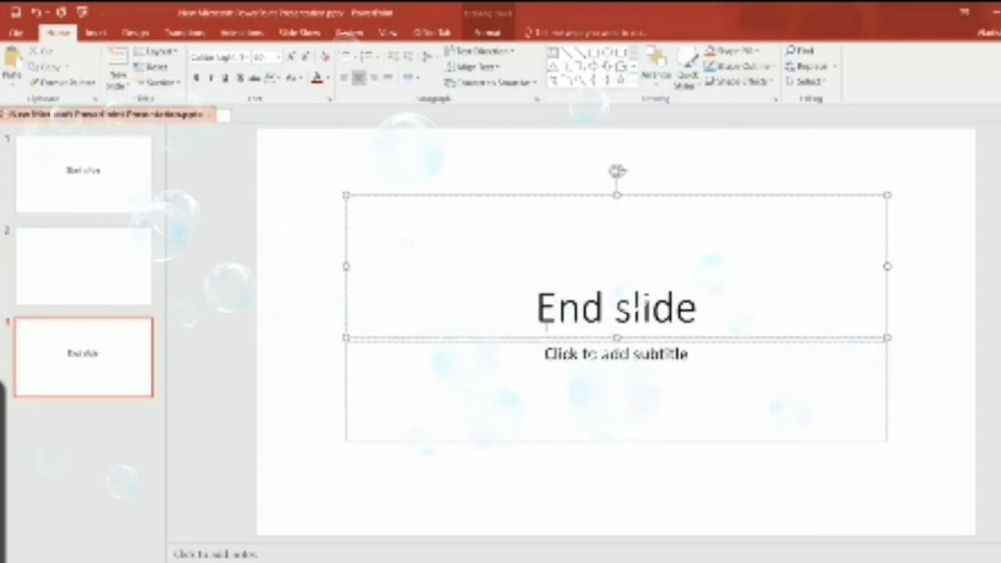
pyautogui.click(101, 262)
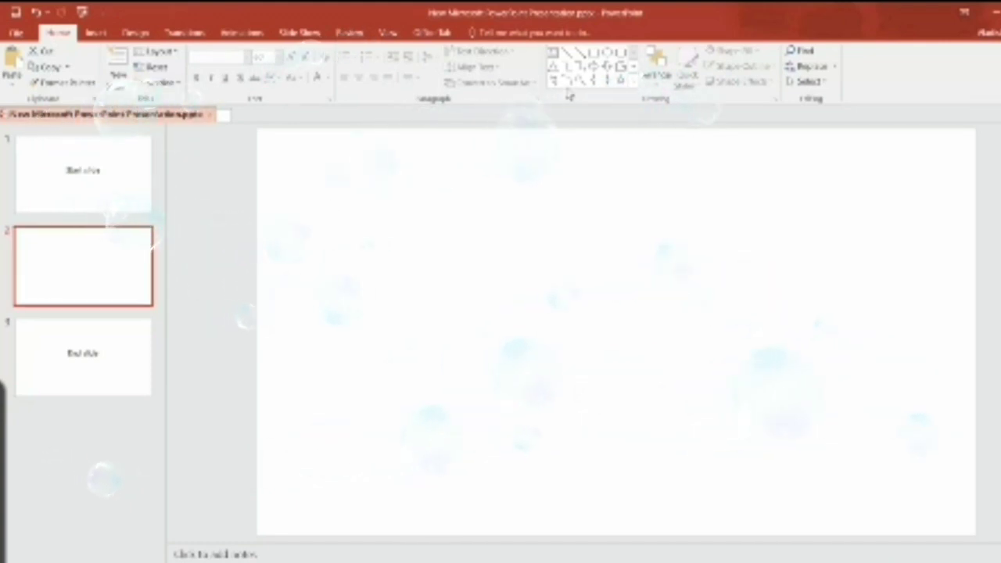
# Draw a large circle on slide 2 and a smaller oval to its right
pyautogui.moveTo(341, 250); pyautogui.dragTo(462, 373)
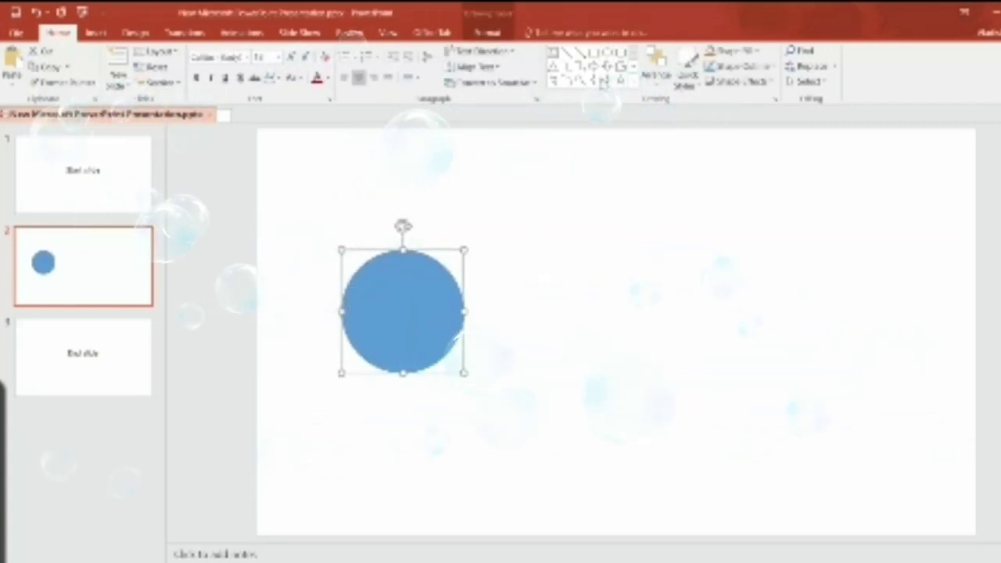
pyautogui.click(607, 61)
pyautogui.moveTo(545, 225); pyautogui.dragTo(599, 275)
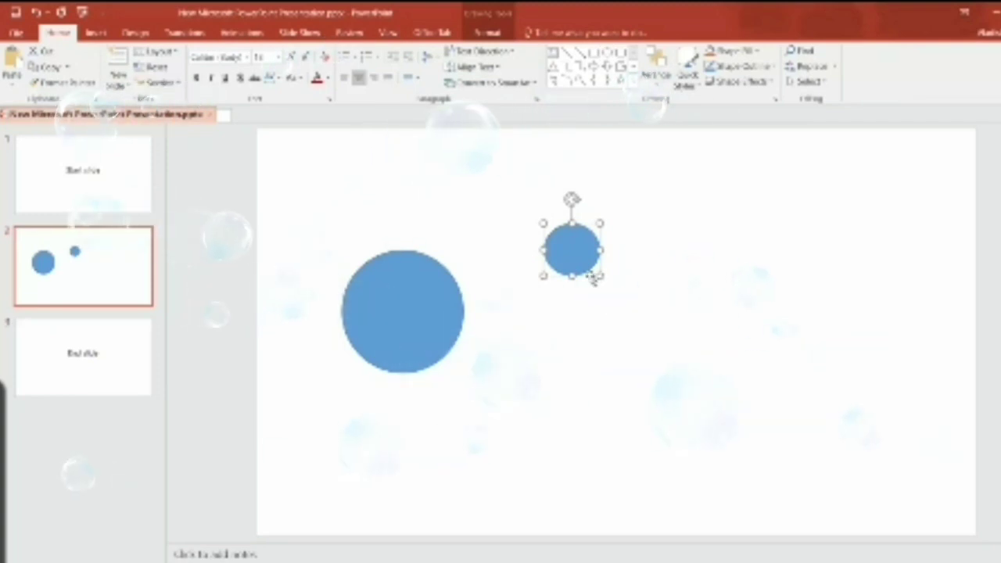
# Apply a solid yellow Quick Style to the large circle
pyautogui.click(427, 310)
pyautogui.click(685, 69)
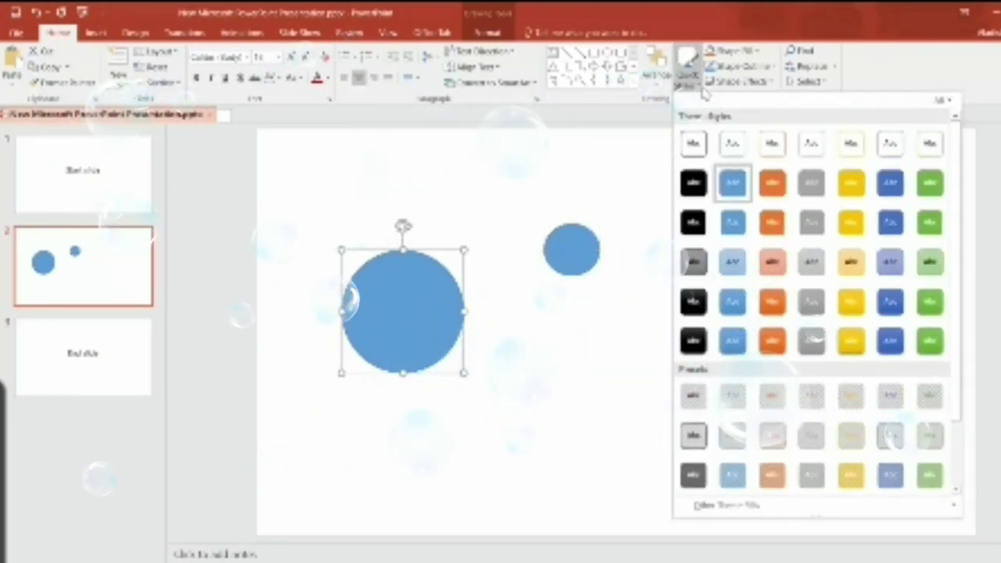
pyautogui.click(851, 186)
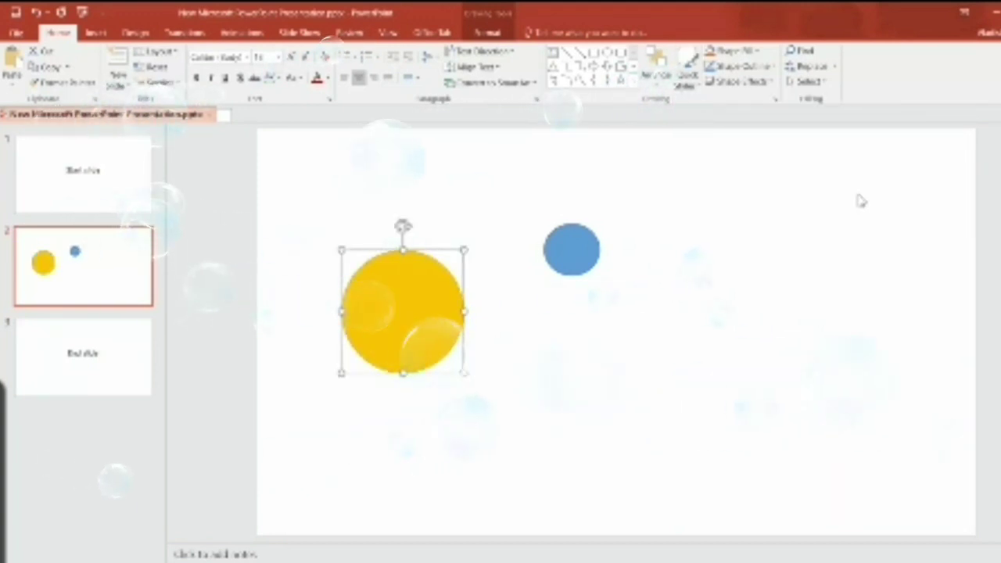
# Apply the Wheel exit animation to the yellow circle
pyautogui.click(244, 33)
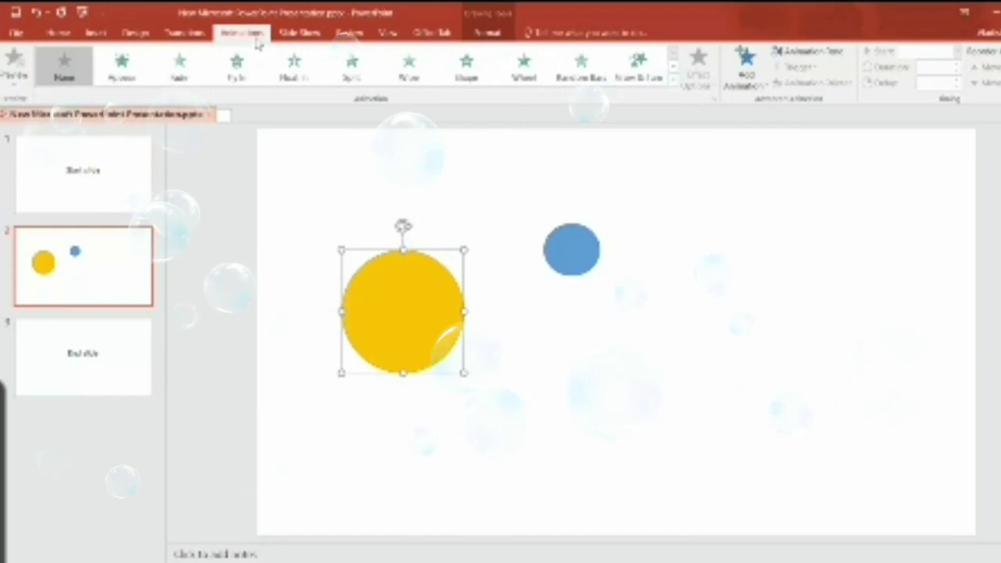
pyautogui.click(746, 71)
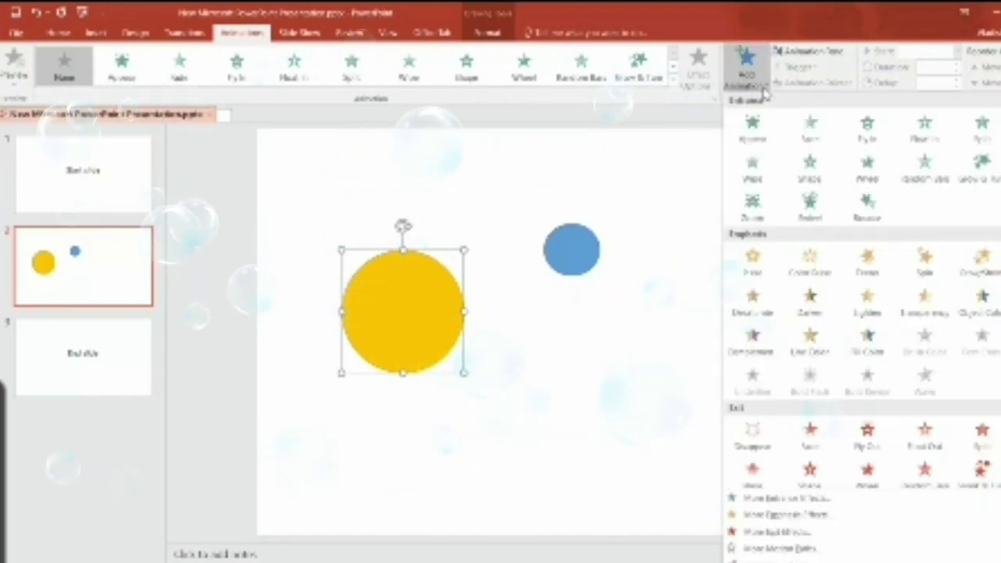
pyautogui.scroll(-3, 806, 312)
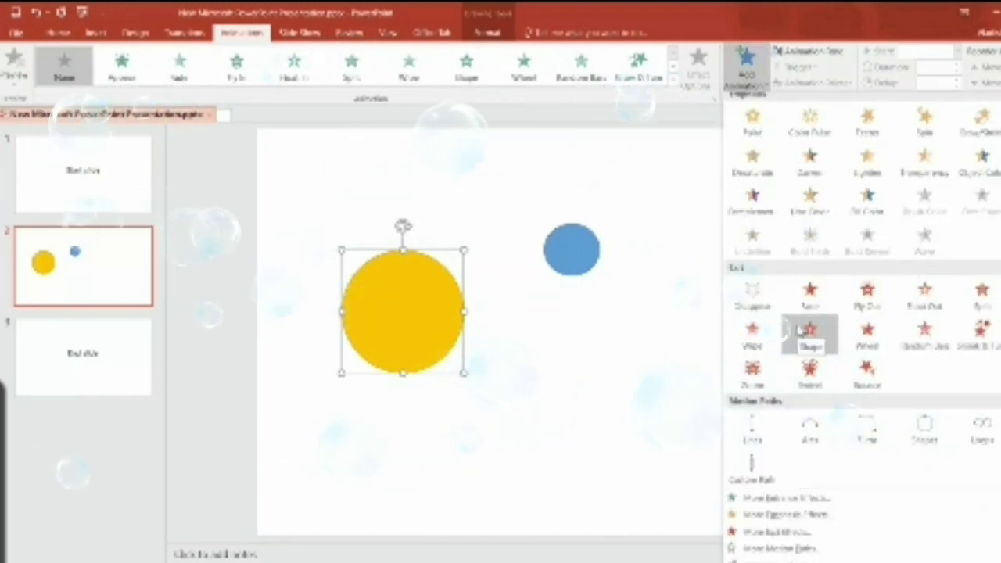
pyautogui.click(866, 335)
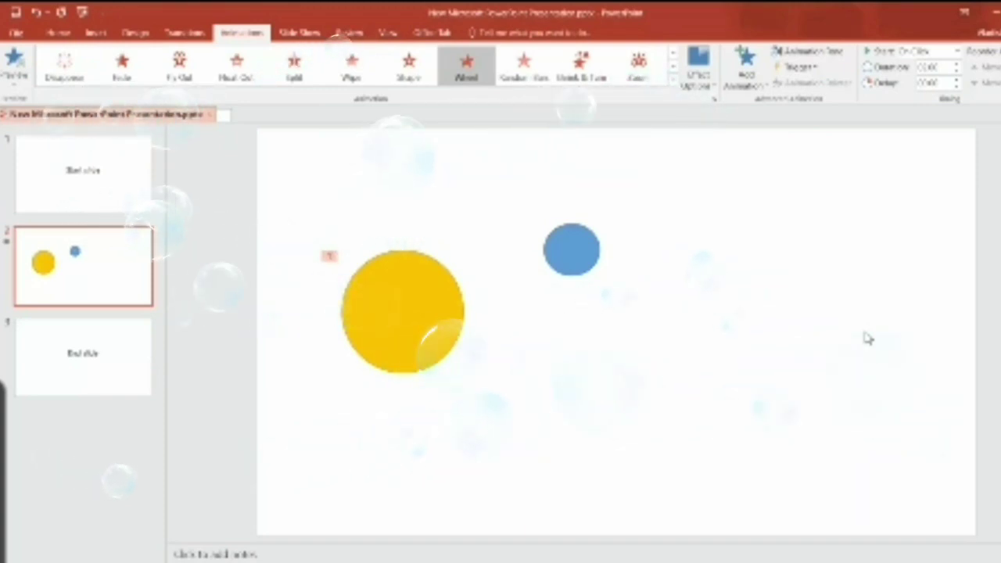
# Set the Wheel animation to start With Previous and adjust its duration
pyautogui.click(955, 51)
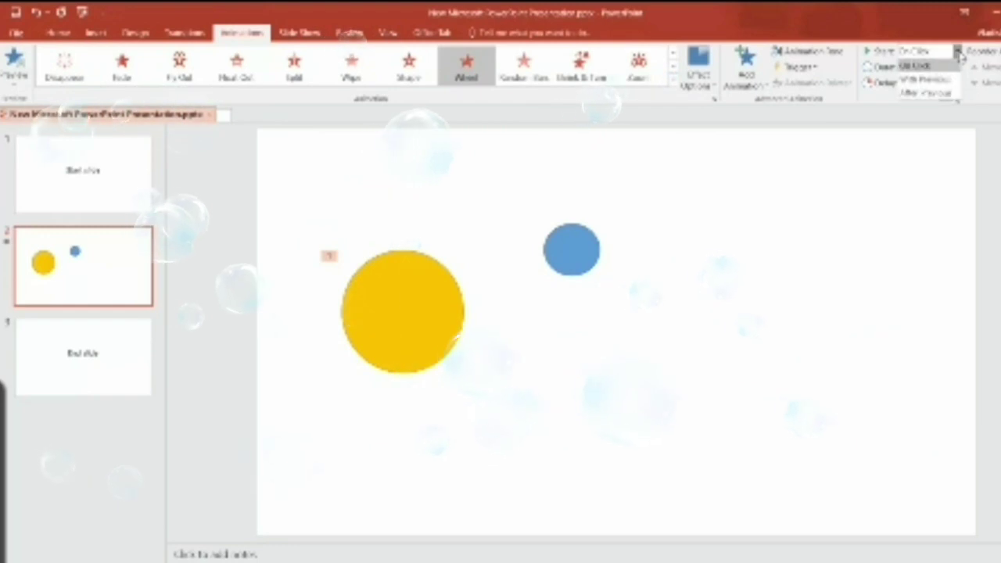
pyautogui.click(934, 76)
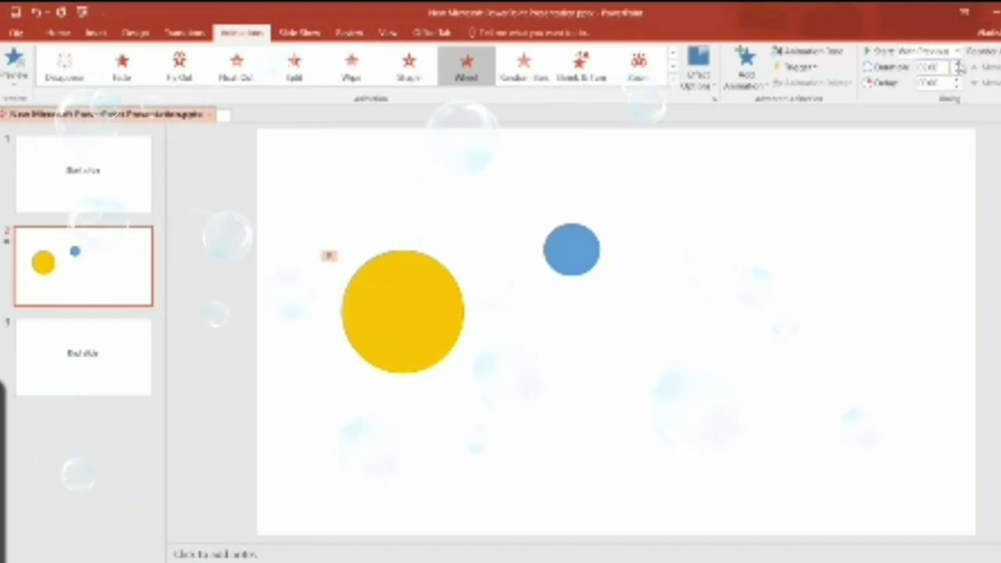
pyautogui.click(957, 69)
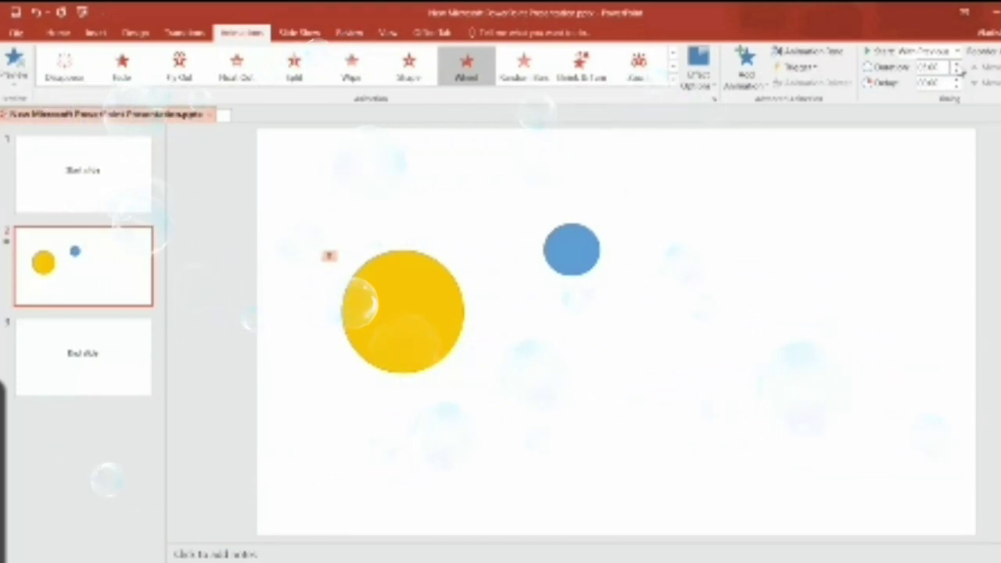
pyautogui.click(560, 252)
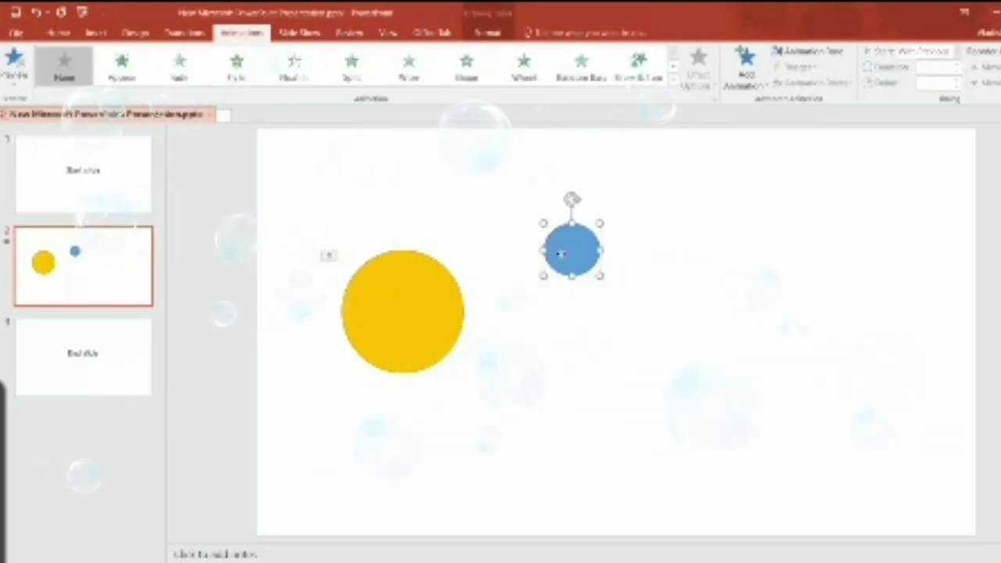
# Give the small circle a light gold Quick Style
pyautogui.click(59, 33)
pyautogui.click(686, 66)
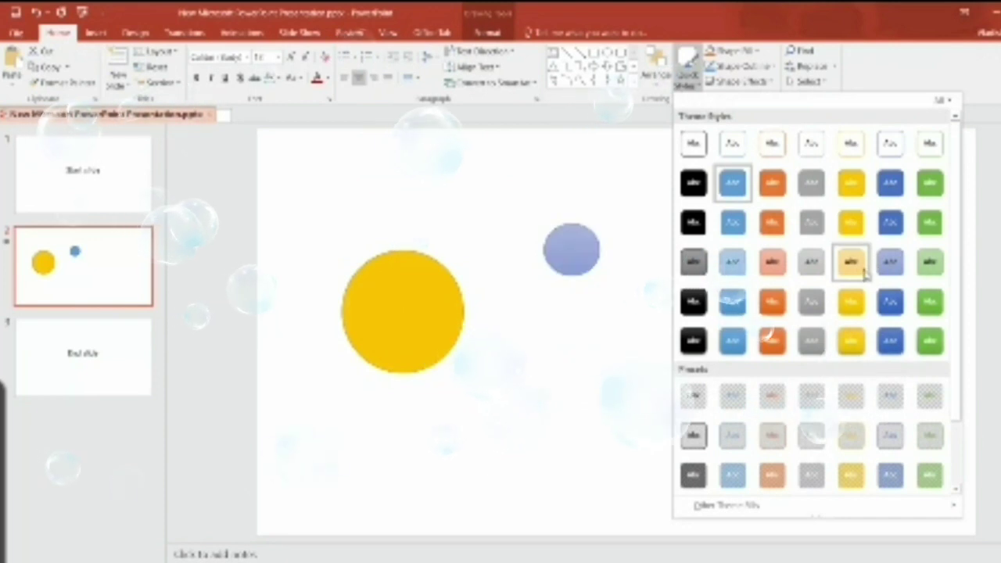
pyautogui.click(851, 262)
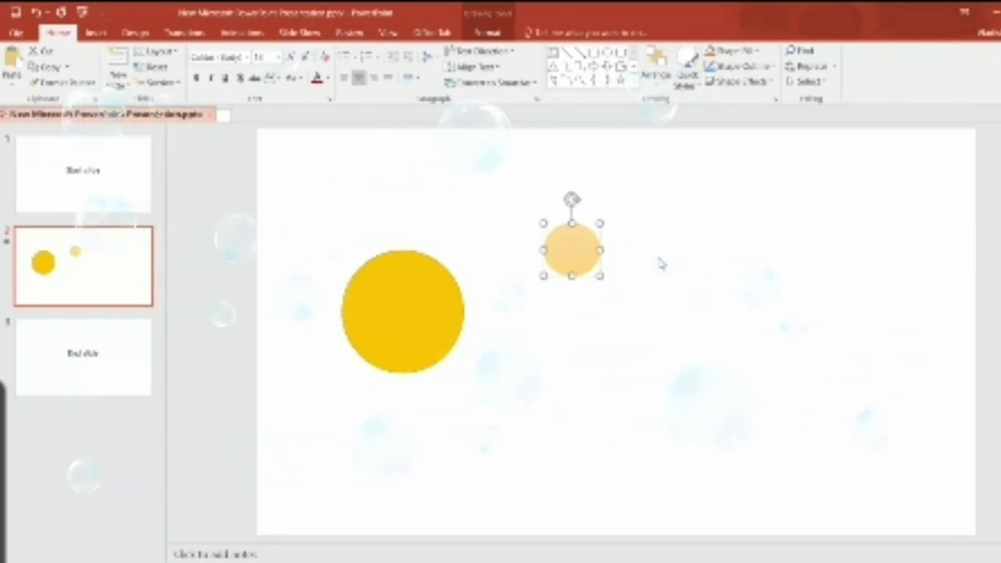
# Duplicate the gold circle with Ctrl+D and arrange five copies in a bottom row
pyautogui.hotkey('ctrl', 'd')
pyautogui.hotkey('ctrl', 'd')
pyautogui.hotkey('ctrl', 'd')
pyautogui.hotkey('ctrl', 'd')
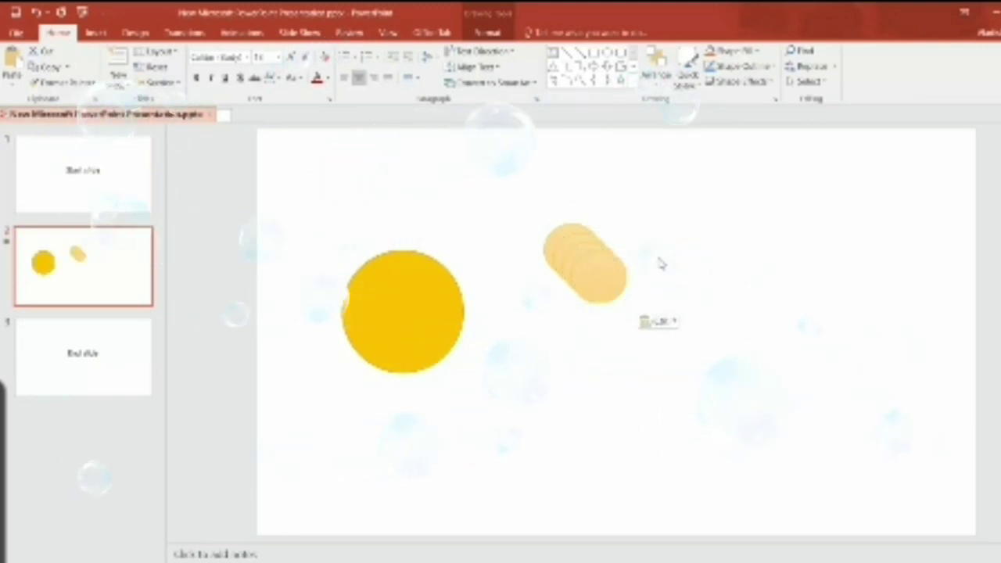
pyautogui.hotkey('ctrl', 'd')
pyautogui.moveTo(606, 283); pyautogui.dragTo(827, 440)
pyautogui.moveTo(602, 278); pyautogui.dragTo(750, 445)
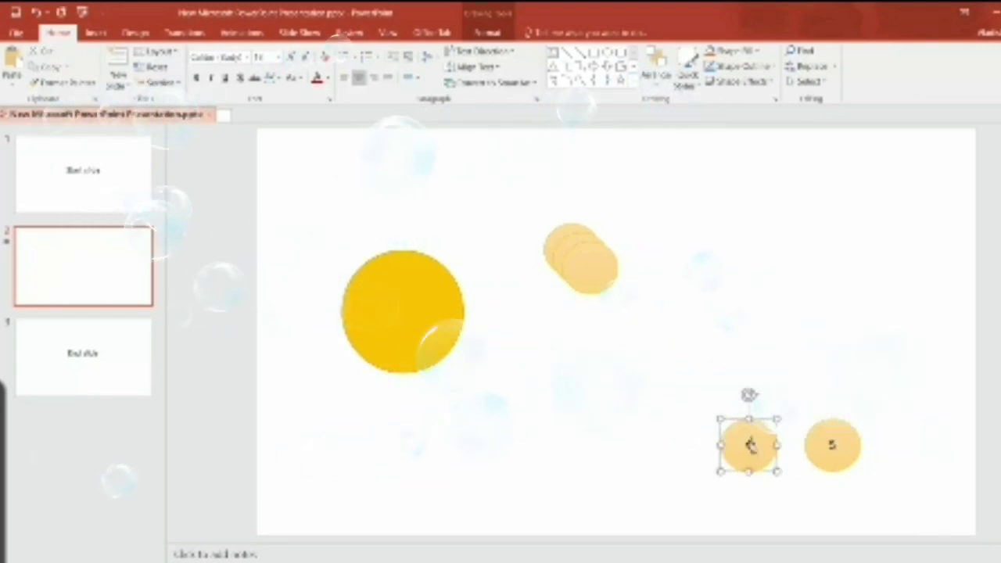
pyautogui.moveTo(602, 280); pyautogui.dragTo(665, 445)
pyautogui.moveTo(576, 258); pyautogui.dragTo(588, 445)
pyautogui.click(556, 270)
pyautogui.moveTo(555, 270); pyautogui.dragTo(496, 468)
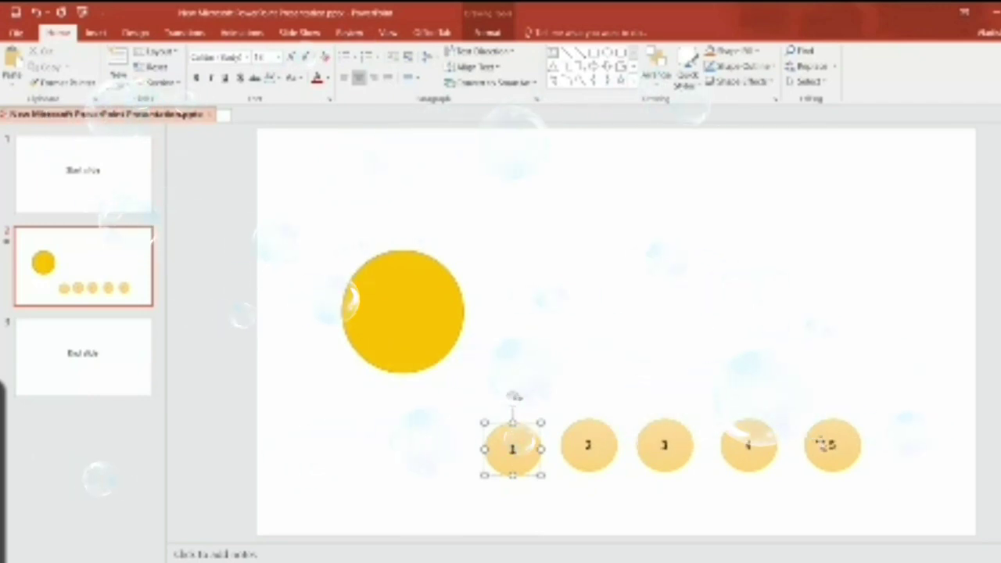
pyautogui.click(825, 444)
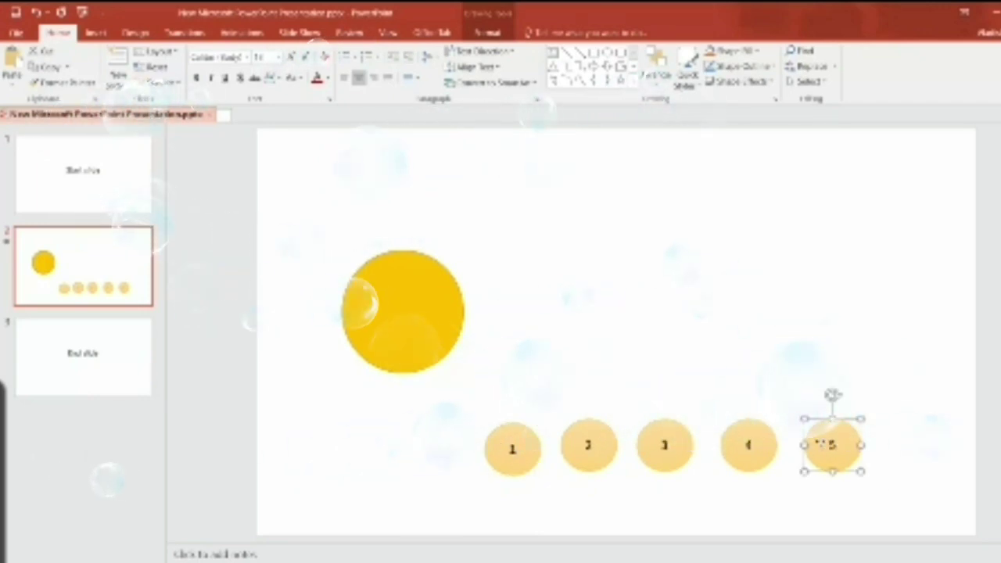
pyautogui.click(241, 33)
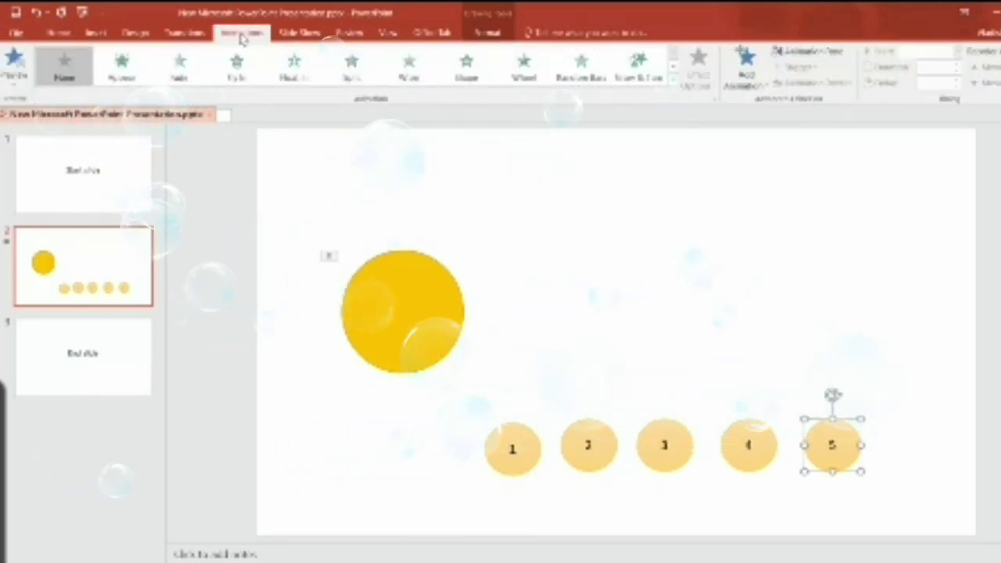
# Give circle 5 a Disappear exit effect starting With Previous
pyautogui.click(745, 69)
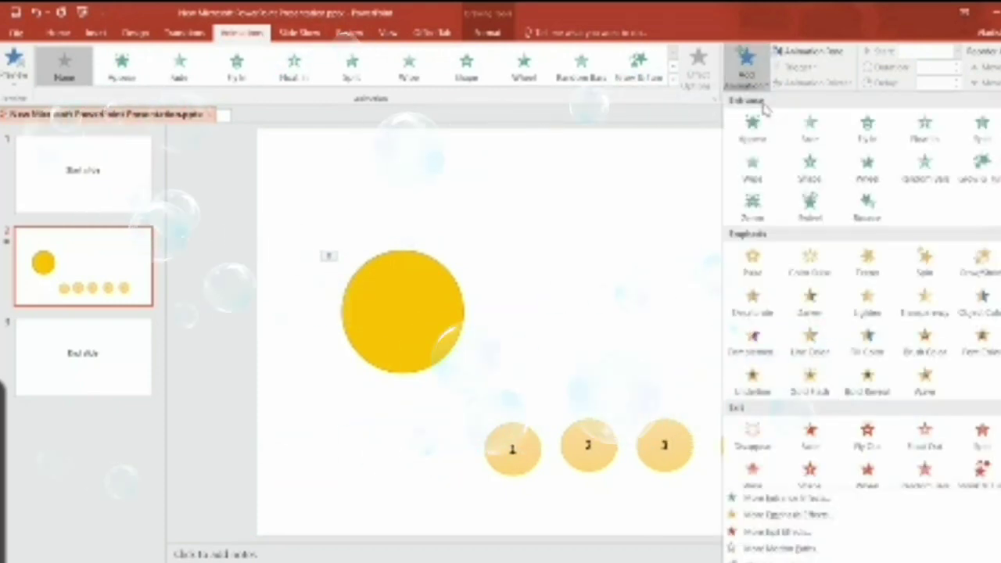
pyautogui.scroll(-3, 805, 270)
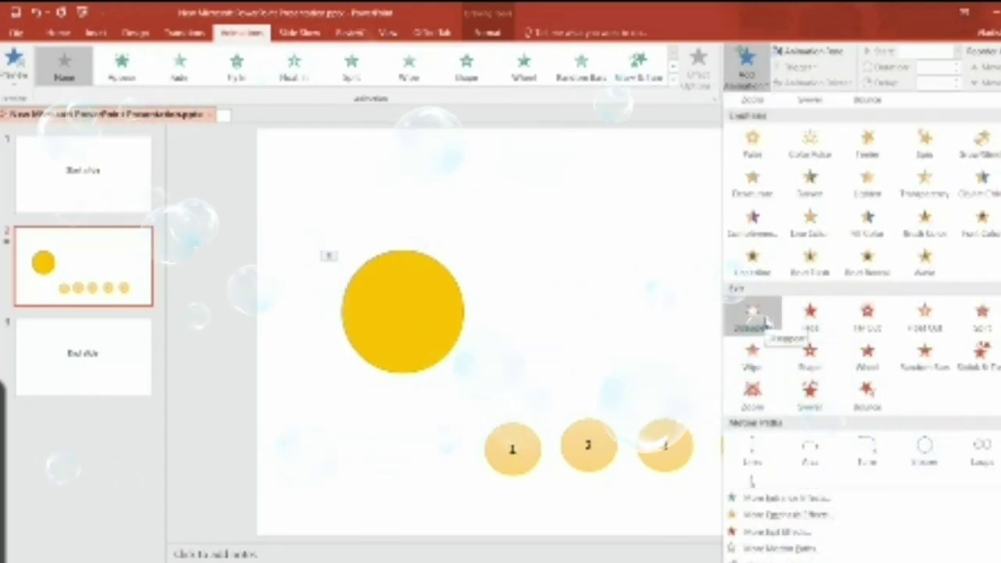
pyautogui.click(765, 319)
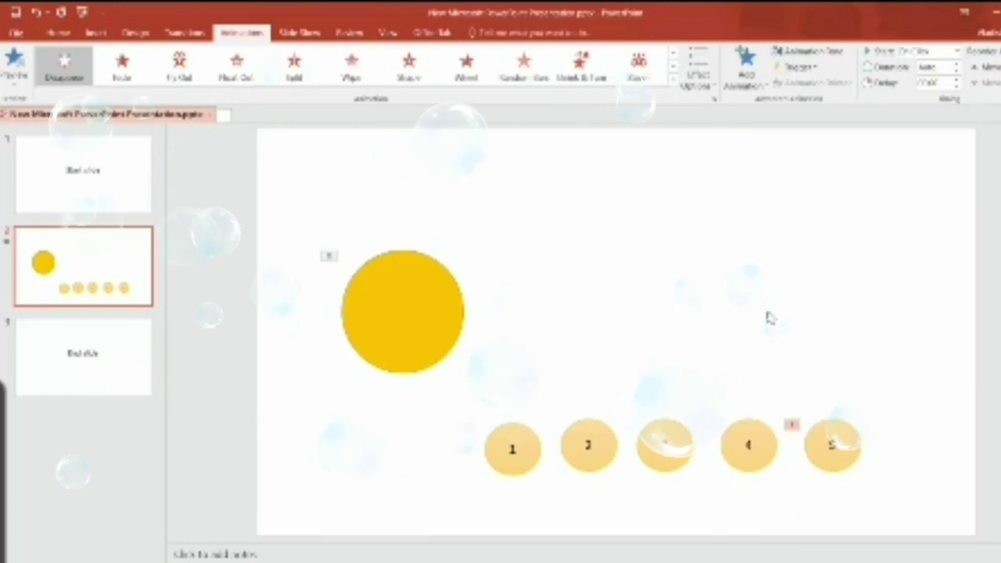
pyautogui.click(956, 51)
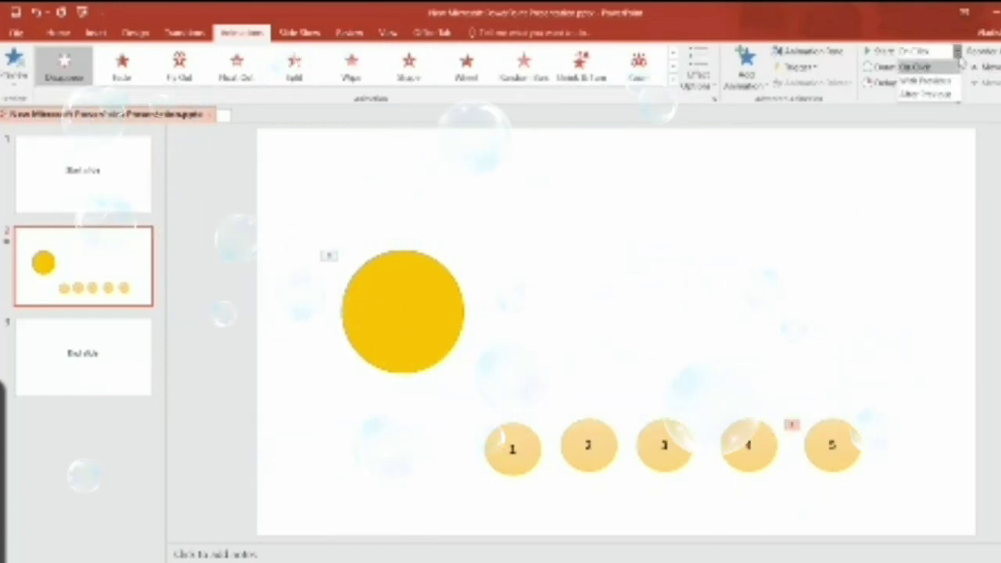
pyautogui.click(944, 81)
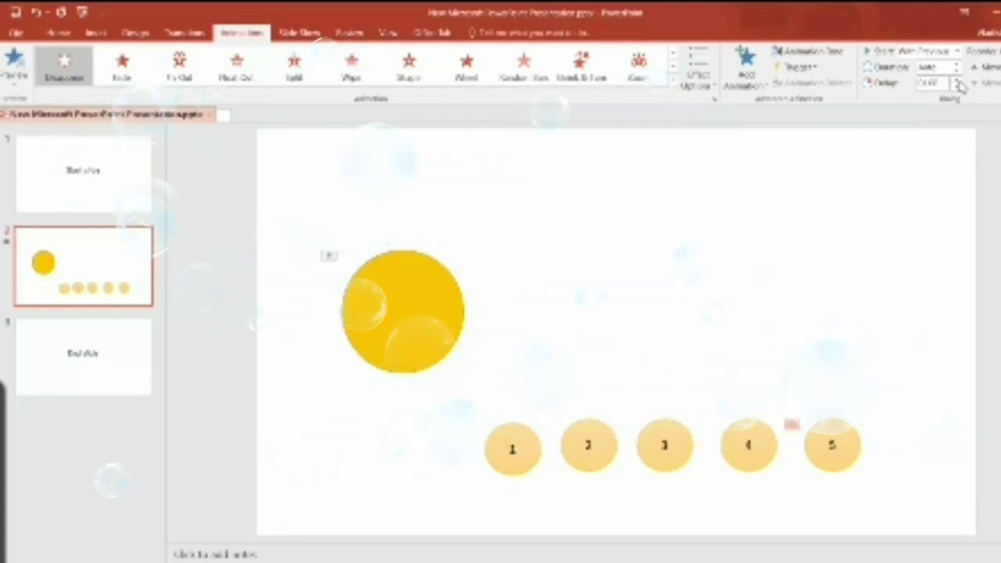
# Give circle 4 a Disappear exit effect starting With Previous
pyautogui.click(748, 440)
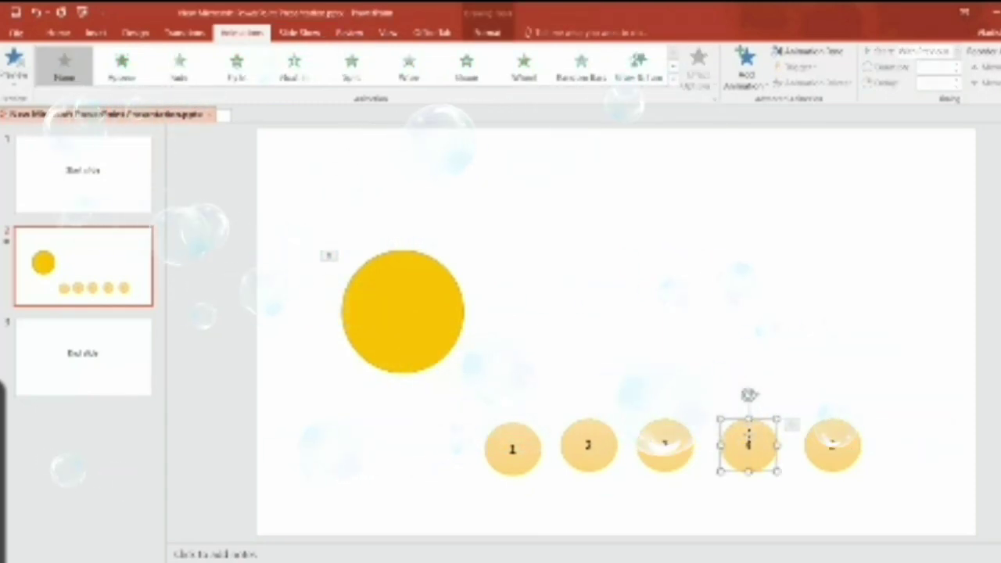
pyautogui.click(745, 64)
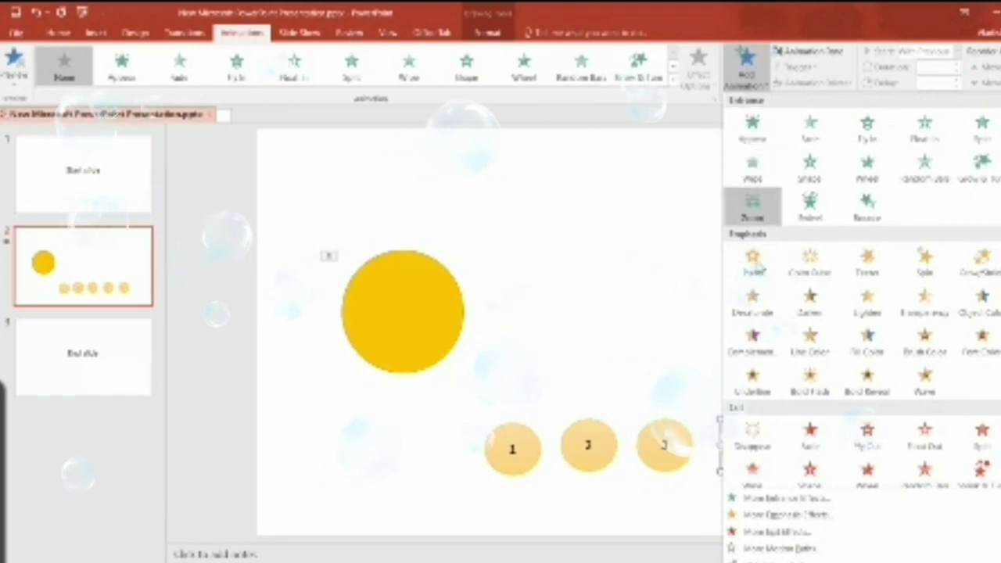
pyautogui.click(762, 436)
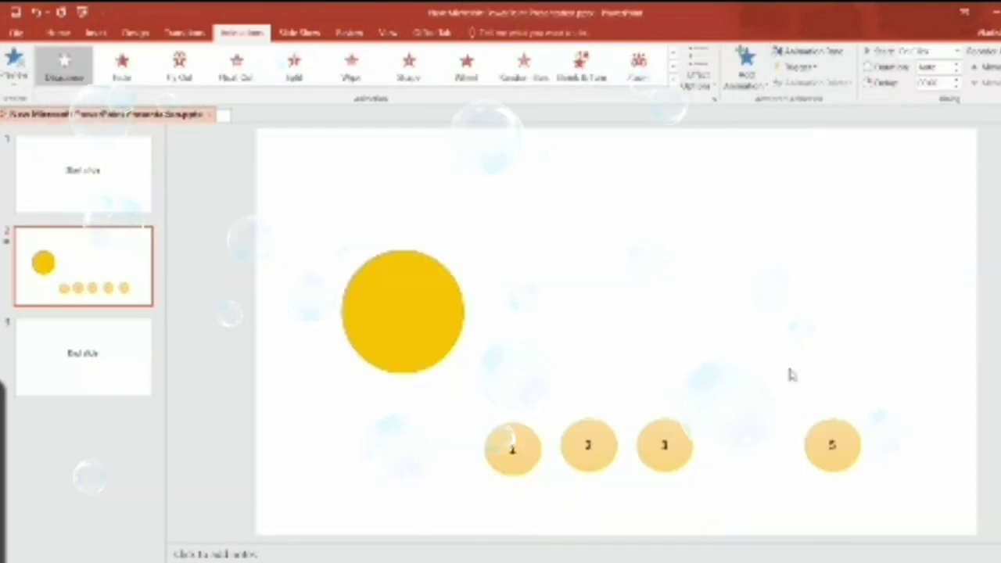
pyautogui.click(956, 52)
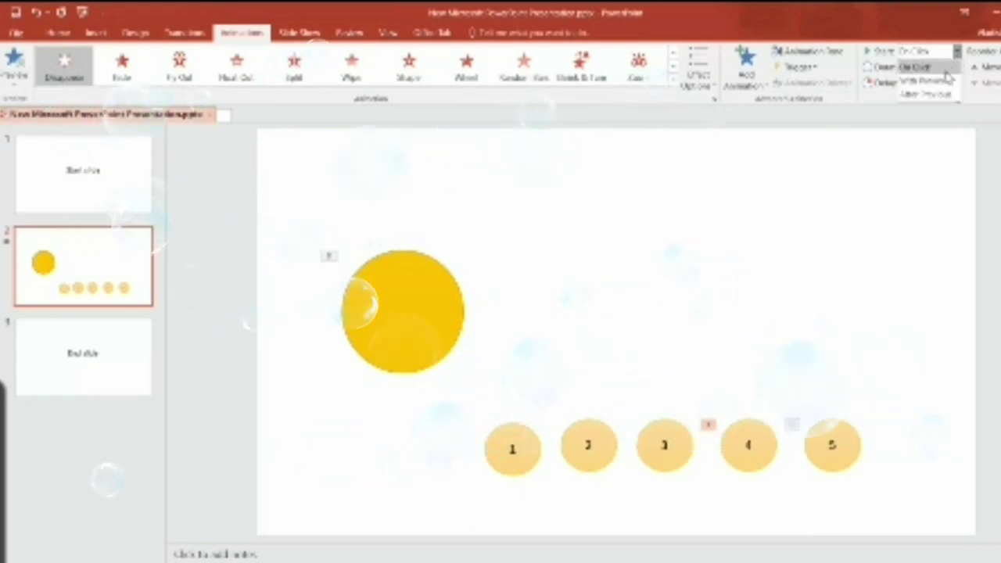
pyautogui.click(944, 80)
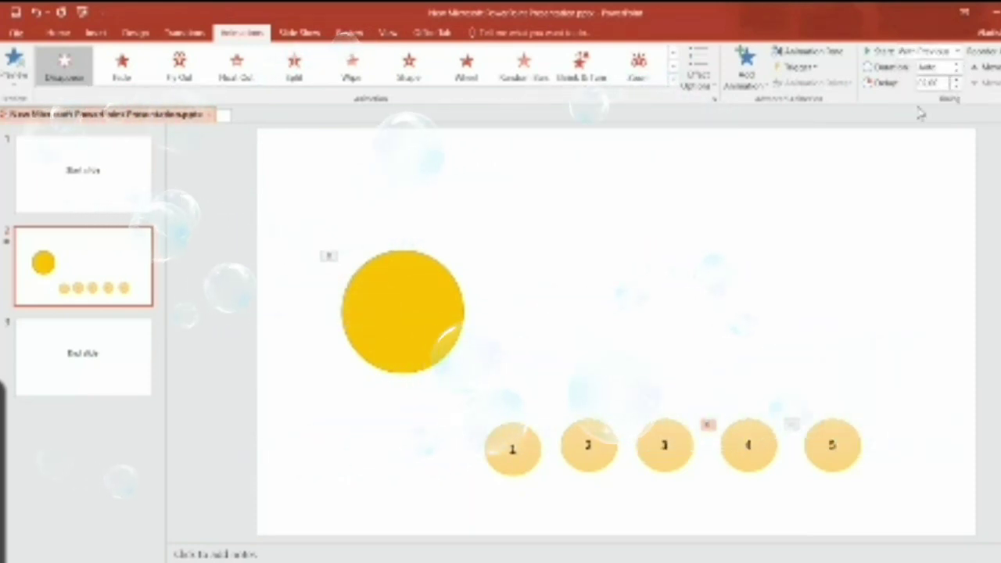
pyautogui.click(666, 443)
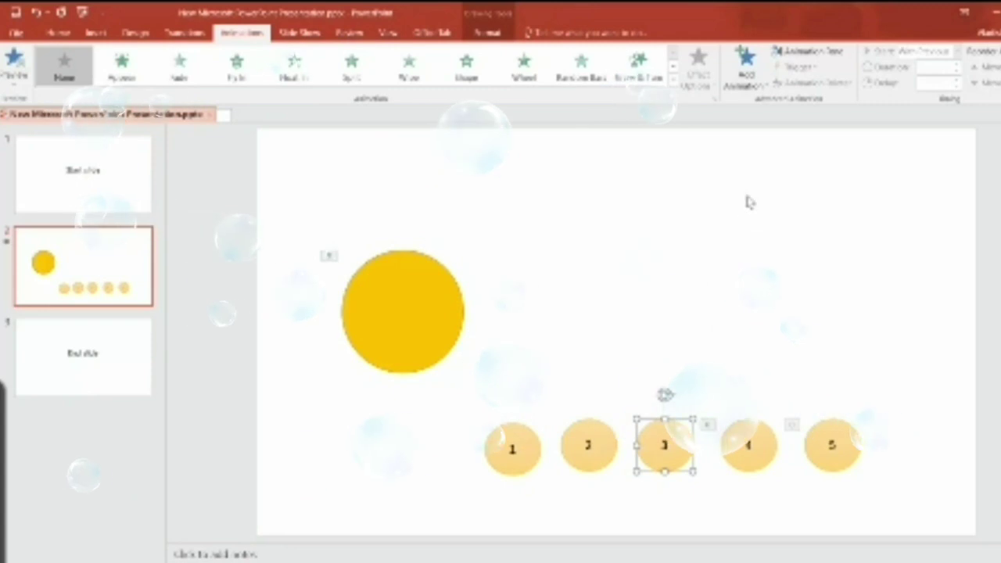
# Give circle 3 a Disappear exit, starting With Previous after a short delay
pyautogui.click(745, 67)
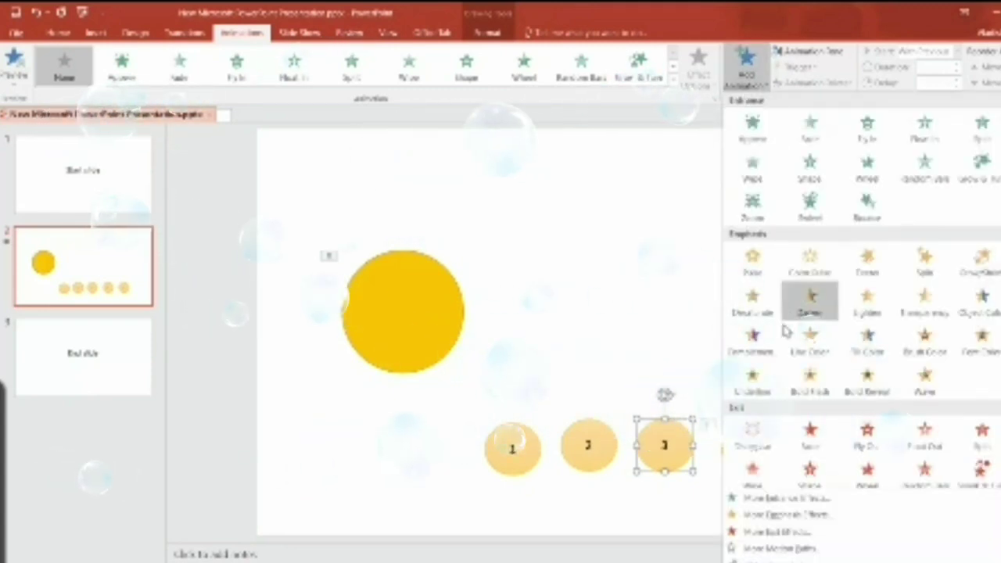
pyautogui.click(752, 435)
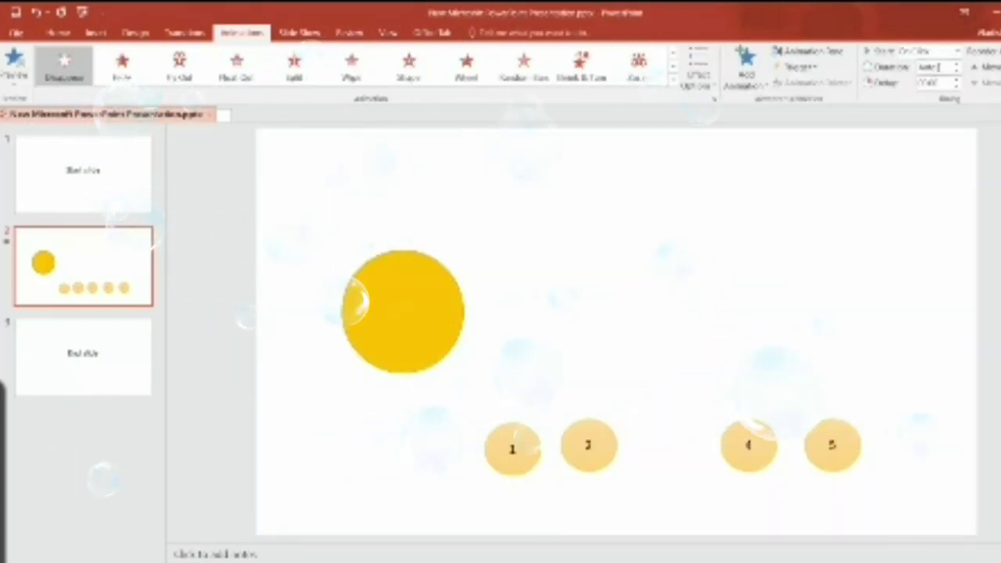
pyautogui.click(956, 51)
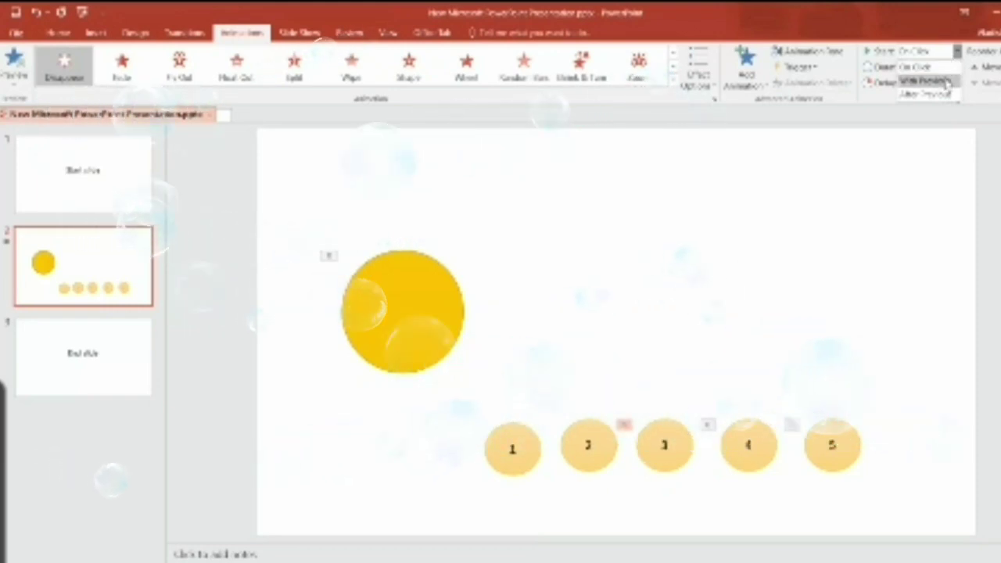
pyautogui.click(946, 82)
pyautogui.click(956, 81)
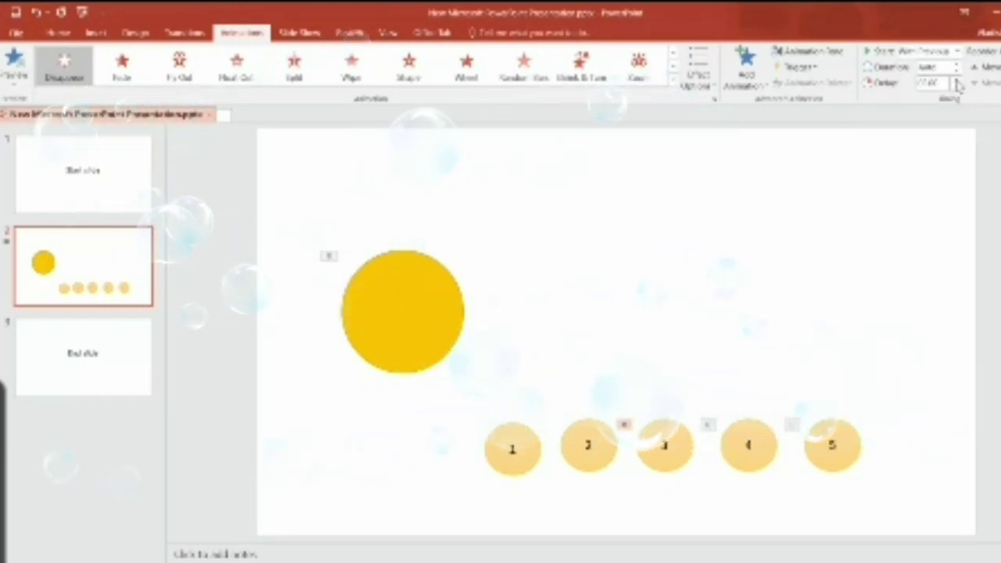
# Give circle 2 a Disappear exit, starting With Previous after a delay
pyautogui.click(601, 444)
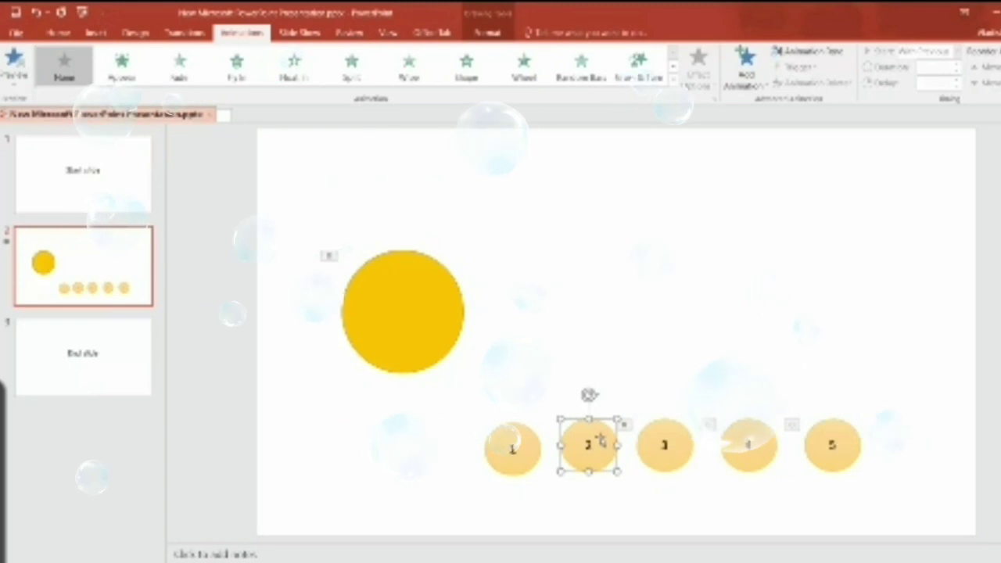
pyautogui.click(752, 78)
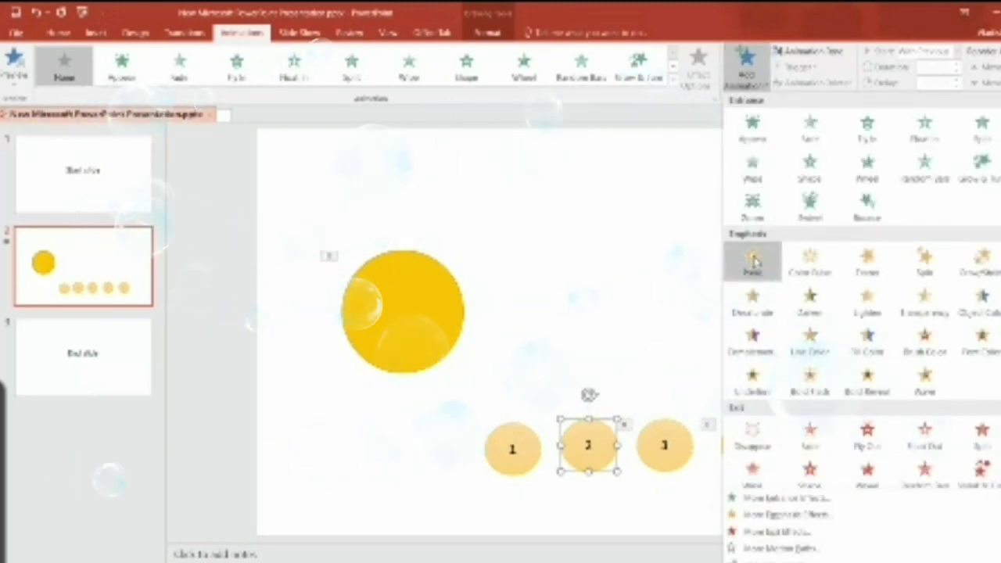
pyautogui.click(750, 436)
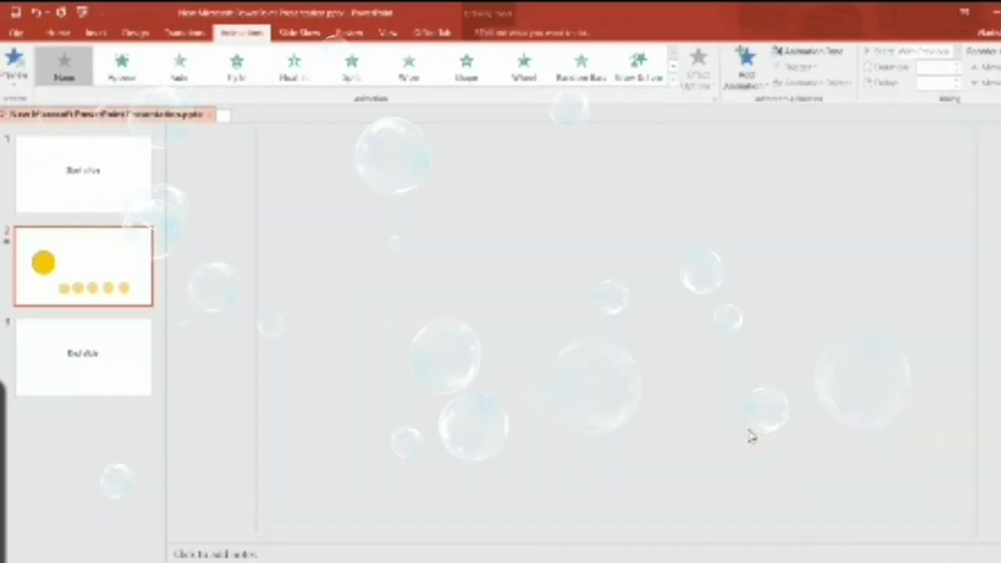
pyautogui.click(955, 51)
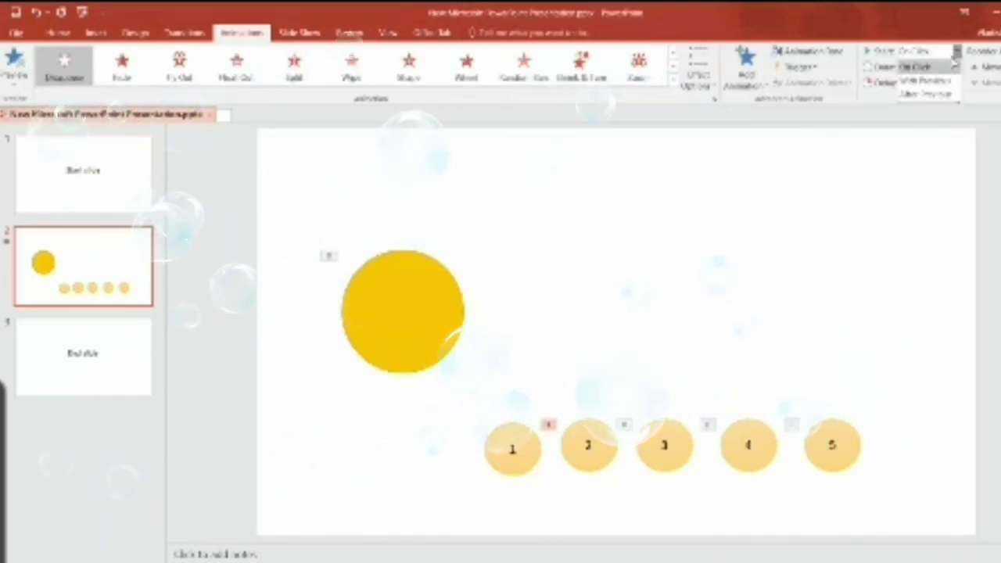
pyautogui.click(943, 80)
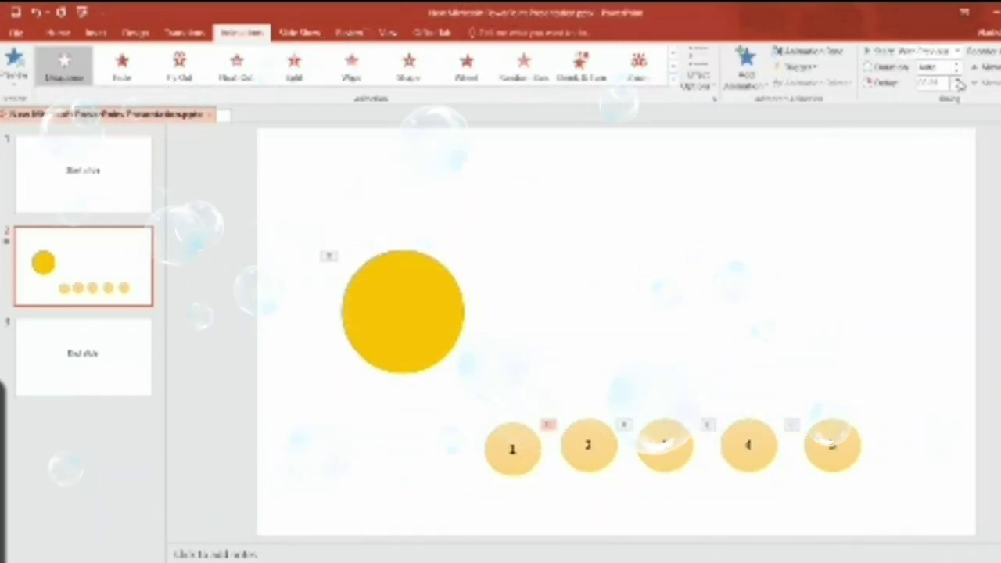
pyautogui.click(958, 82)
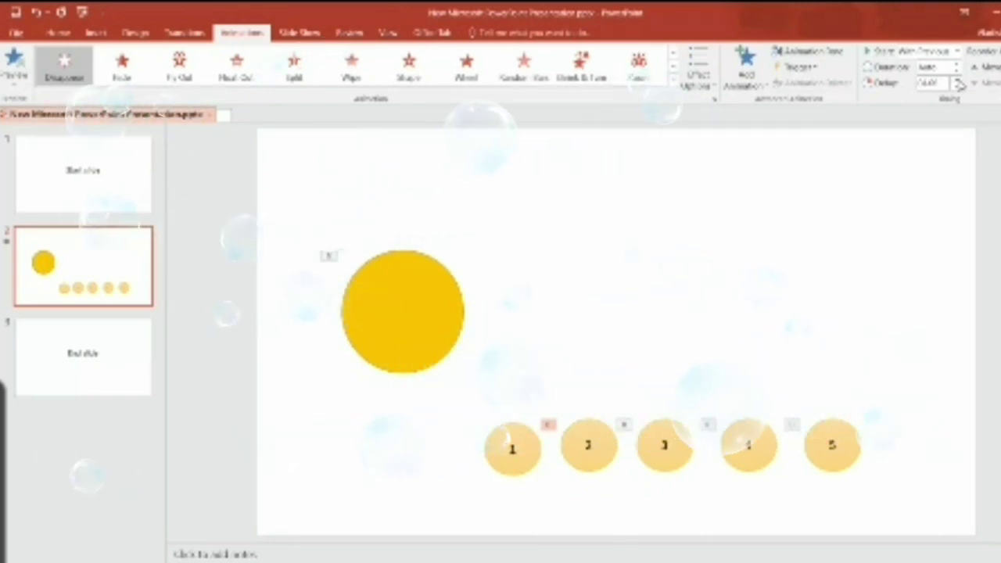
# Give circle 1 a Disappear exit effect
pyautogui.click(512, 443)
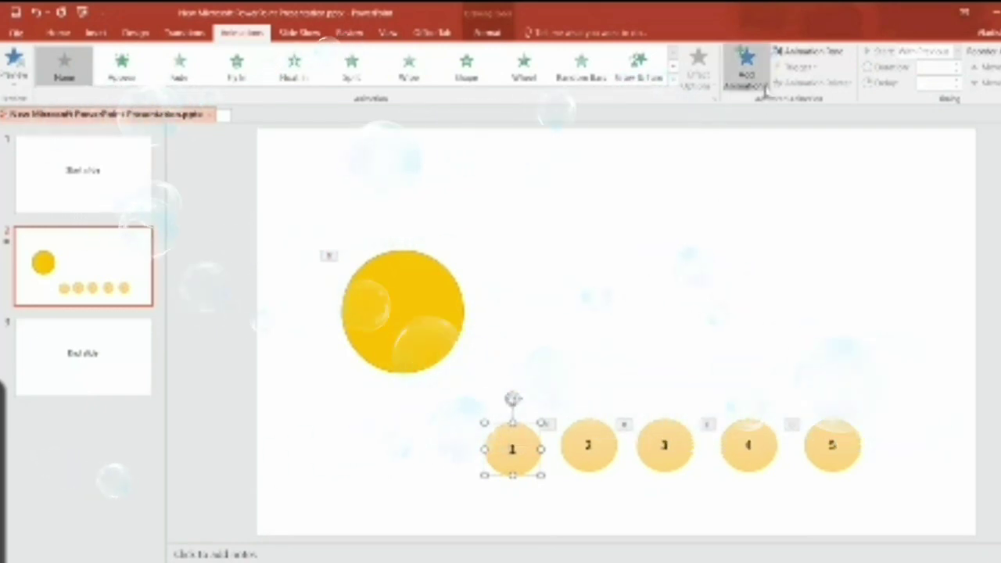
pyautogui.click(746, 66)
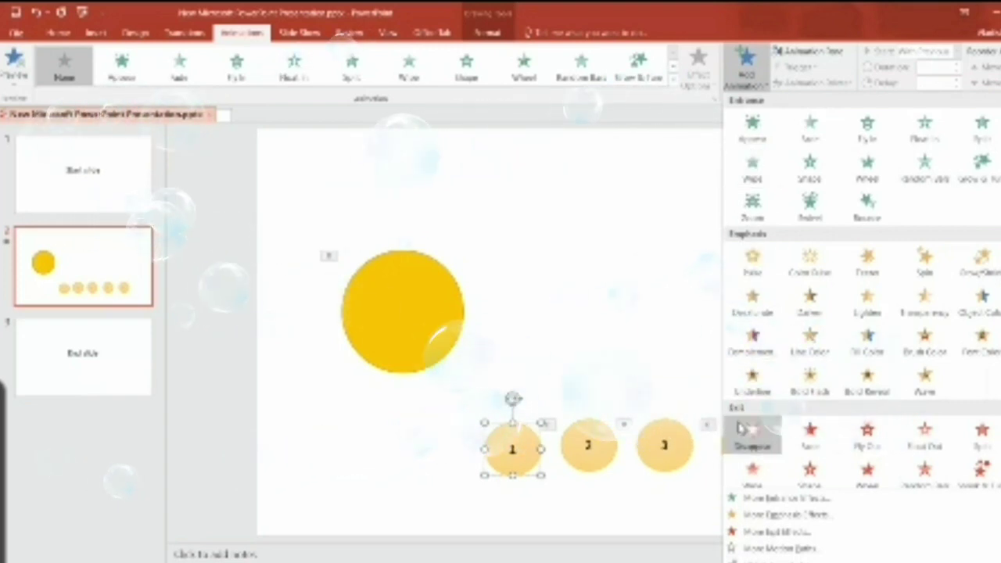
pyautogui.click(749, 438)
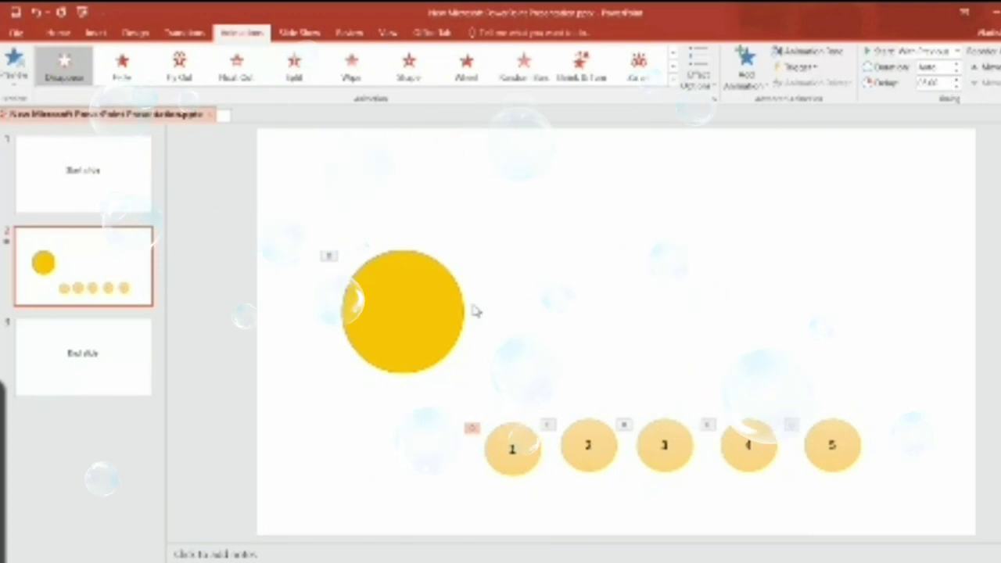
pyautogui.click(514, 447)
# Stack circles 1 through 5 on the centre of the big yellow circle
pyautogui.moveTo(527, 451); pyautogui.dragTo(402, 310)
pyautogui.click(588, 444)
pyautogui.moveTo(588, 444); pyautogui.dragTo(402, 312)
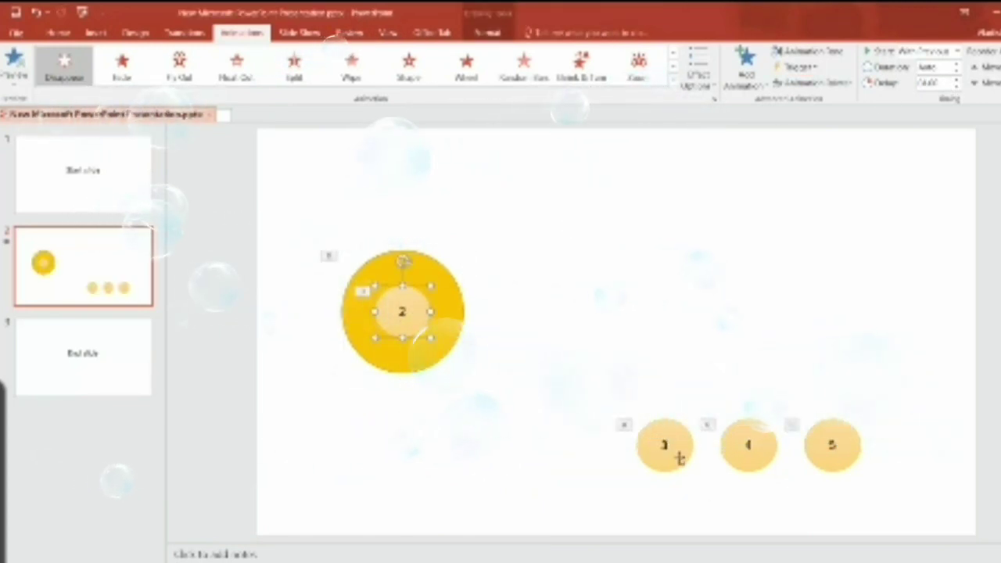
pyautogui.click(664, 447)
pyautogui.moveTo(657, 446); pyautogui.dragTo(402, 310)
pyautogui.click(746, 446)
pyautogui.moveTo(746, 445); pyautogui.dragTo(402, 311)
pyautogui.click(831, 450)
pyautogui.moveTo(831, 449); pyautogui.dragTo(407, 319)
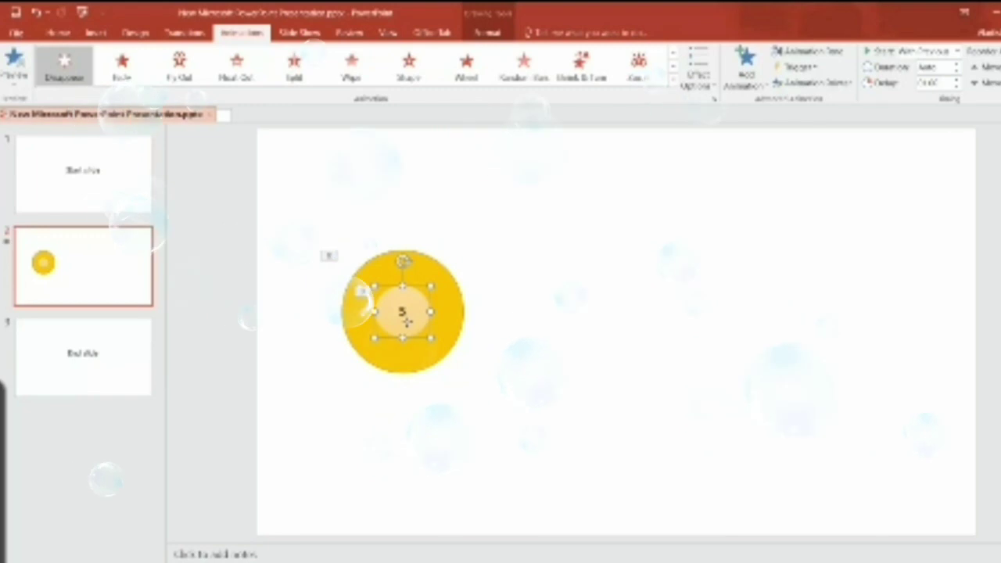
# Move the whole stack of circles to the slide centre and return to the Start slide
pyautogui.moveTo(512, 222); pyautogui.dragTo(247, 435)
pyautogui.moveTo(445, 310); pyautogui.dragTo(651, 307)
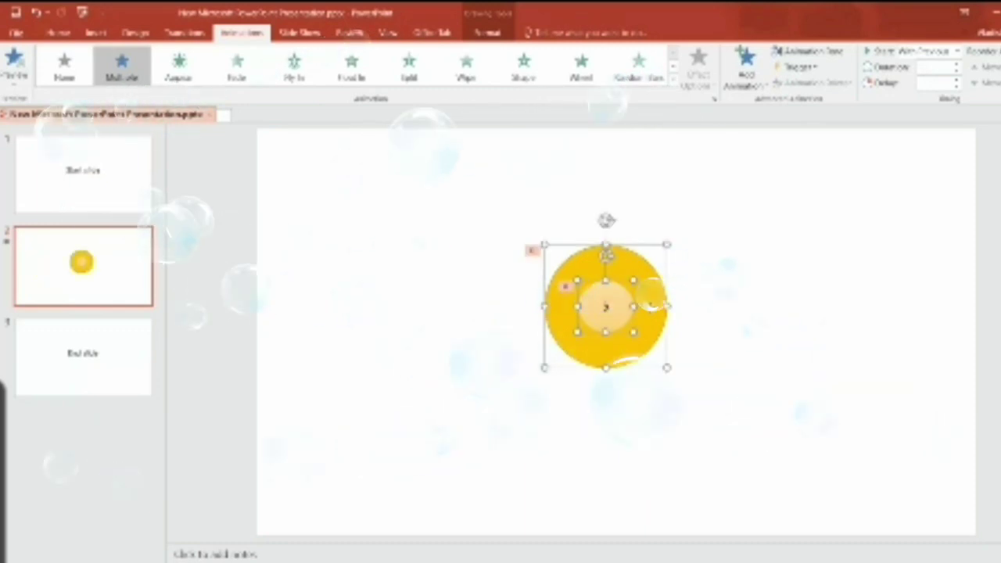
pyautogui.click(80, 198)
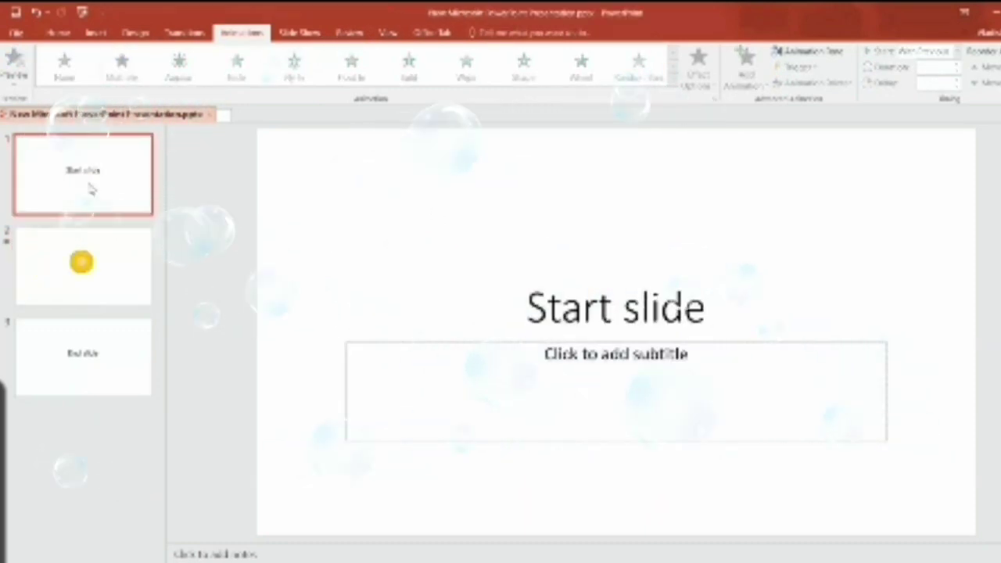
# Play the slide show From Beginning in Presenter View and advance to slide 2
pyautogui.click(299, 33)
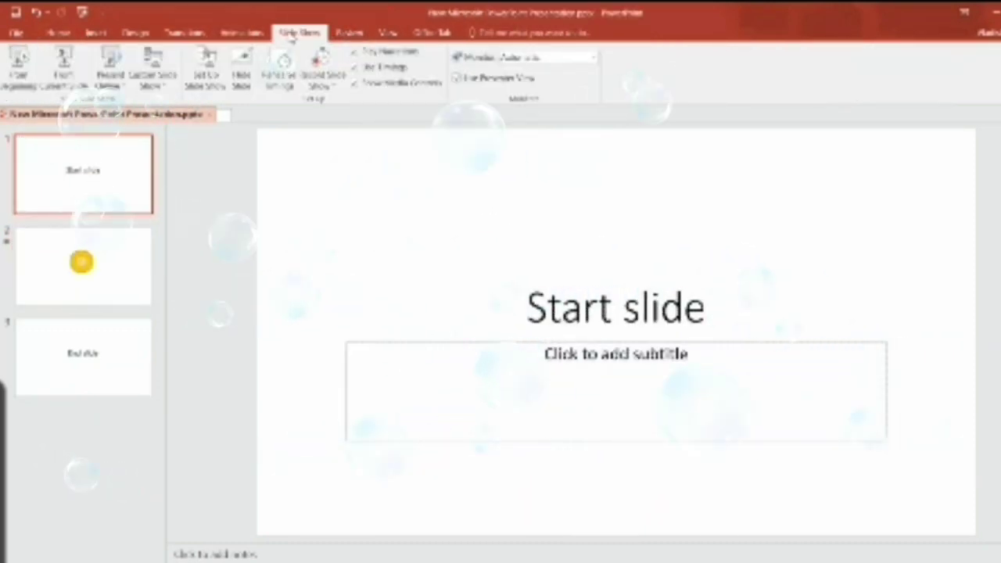
pyautogui.click(19, 65)
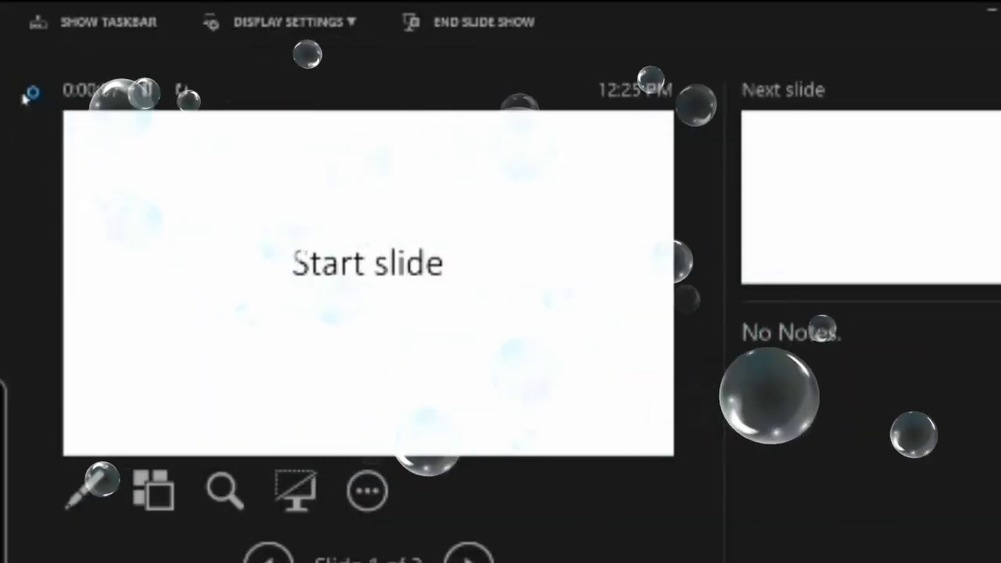
pyautogui.press('Right')
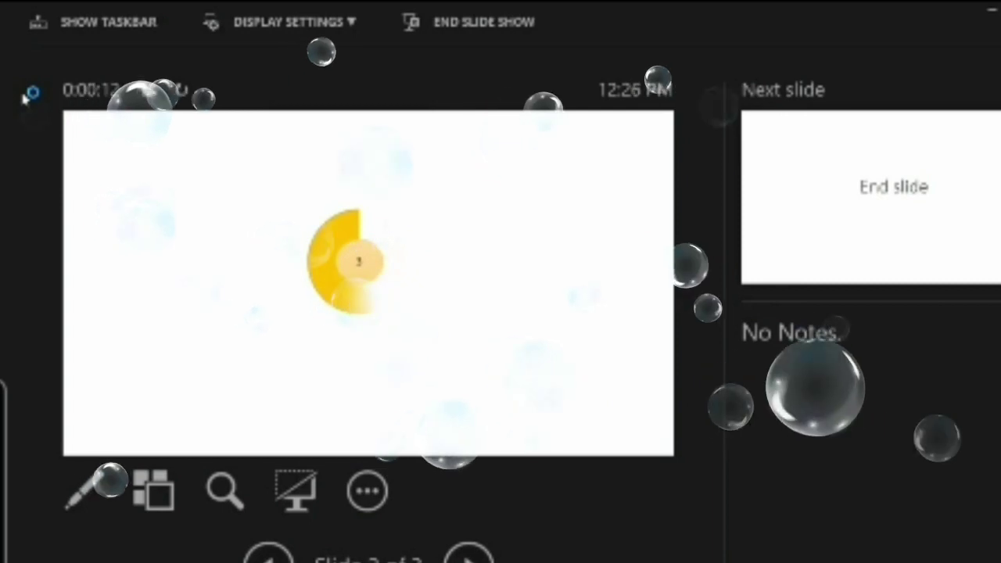